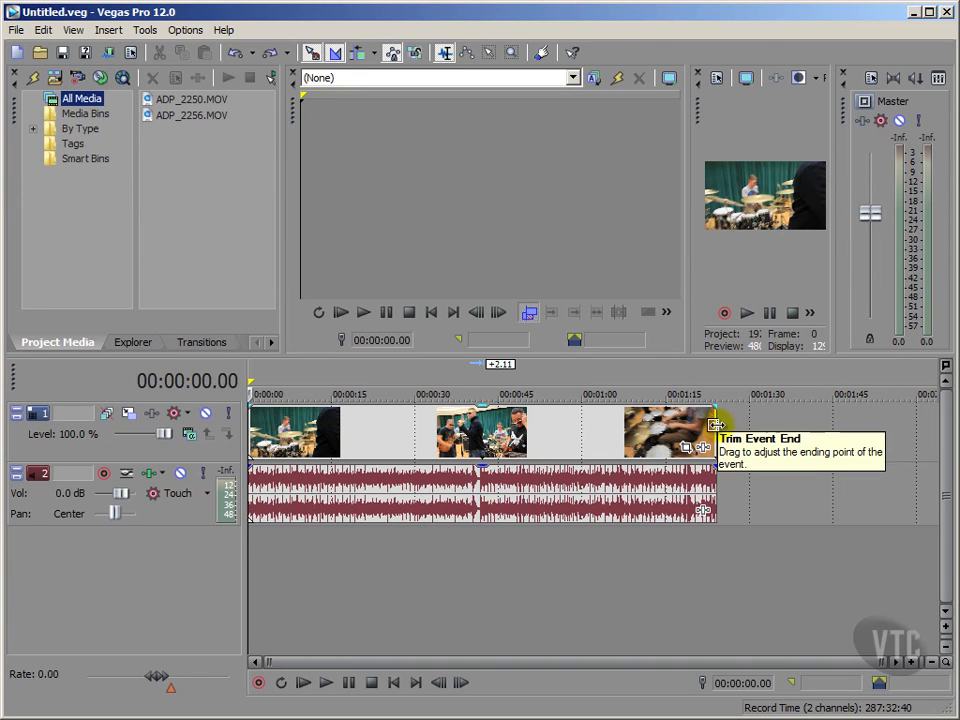
- Trim the end of the grouped video and audio events back by about 39 seconds
drag(714, 424, 497, 456)
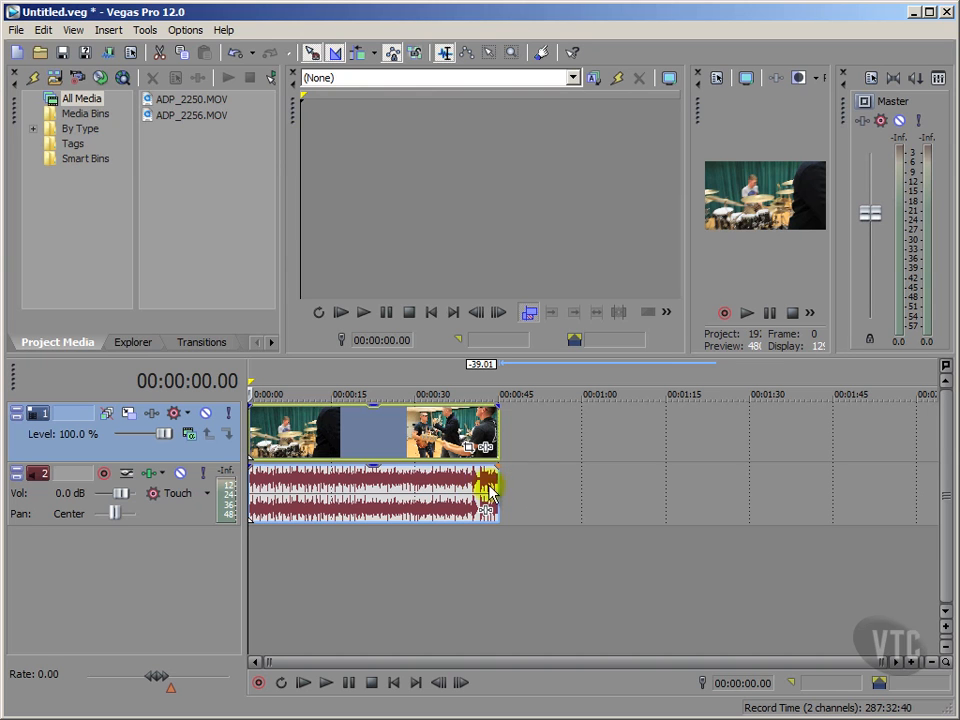
- Remove the audio event on track 2 from its group with the video event and return the playhead to the start
click(399, 487)
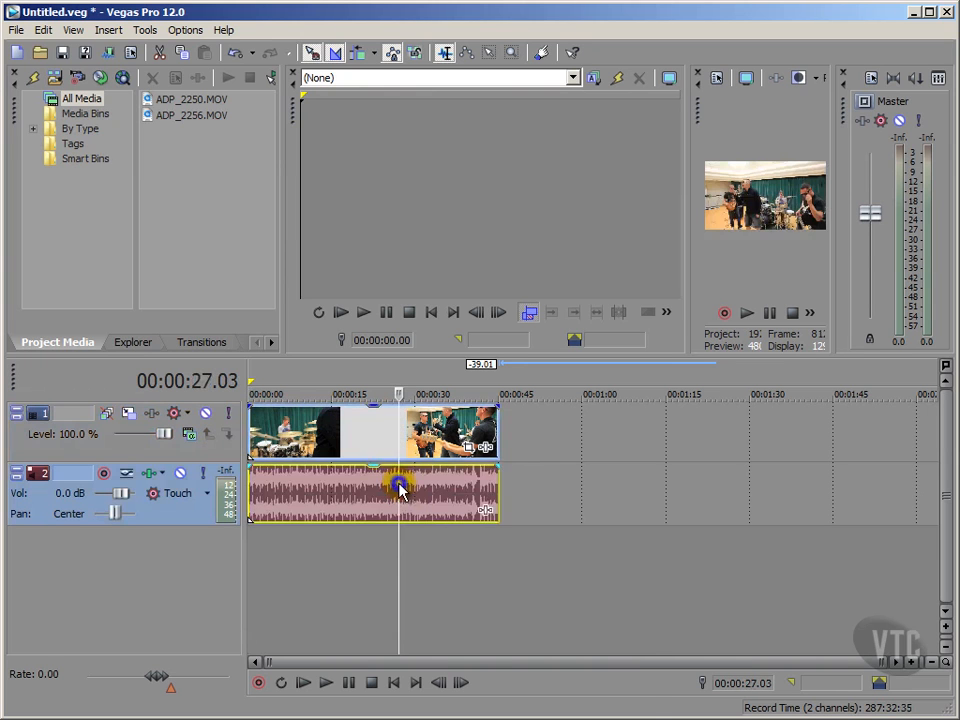
right_click(399, 487)
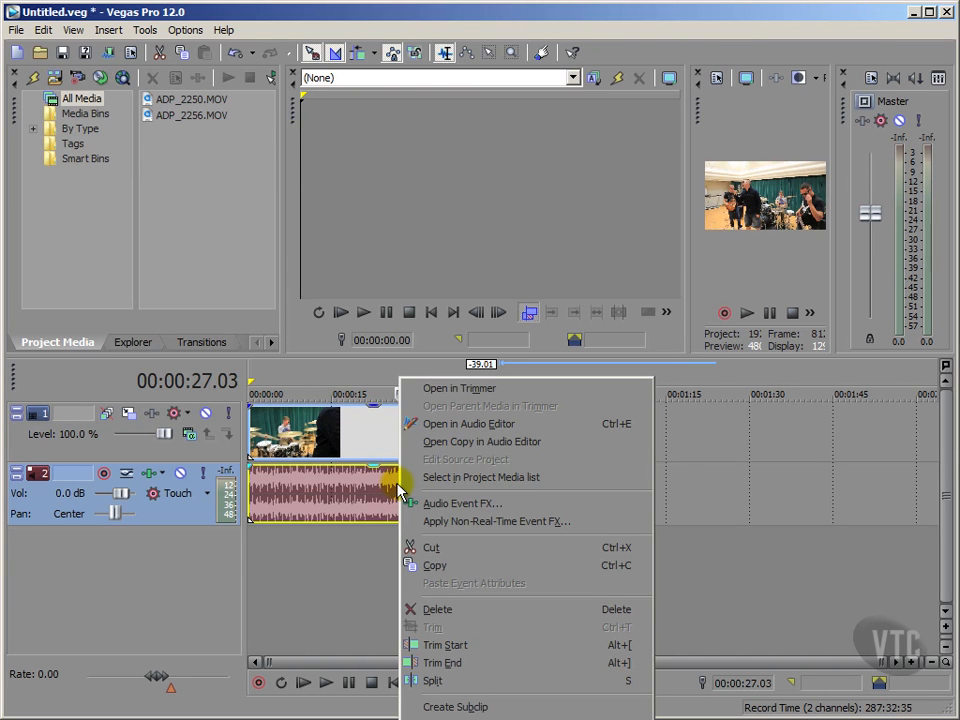
click(398, 490)
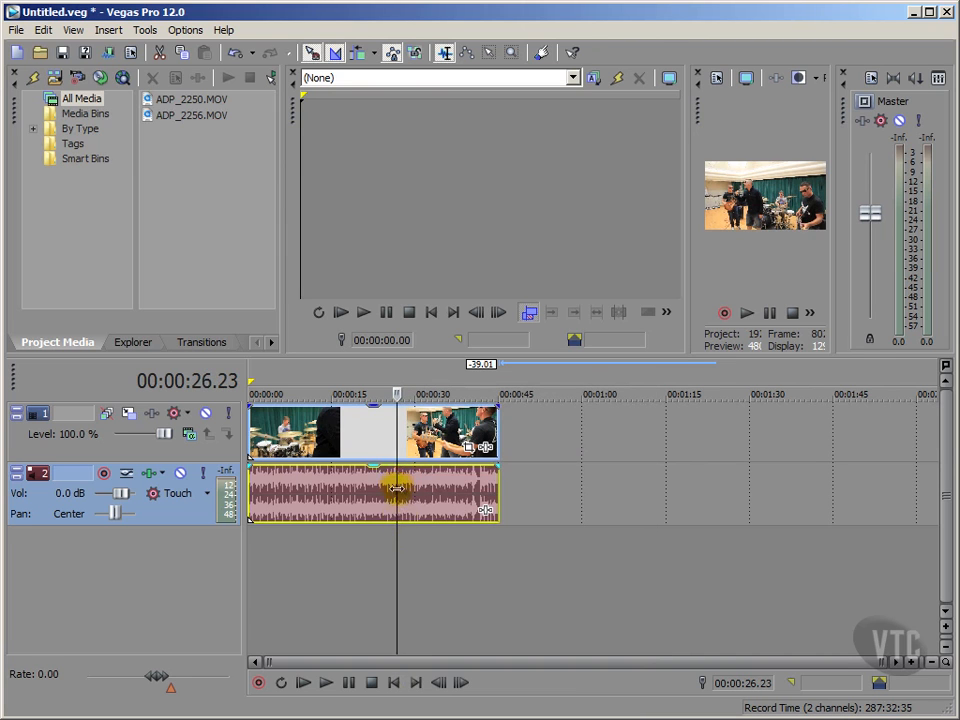
click(395, 684)
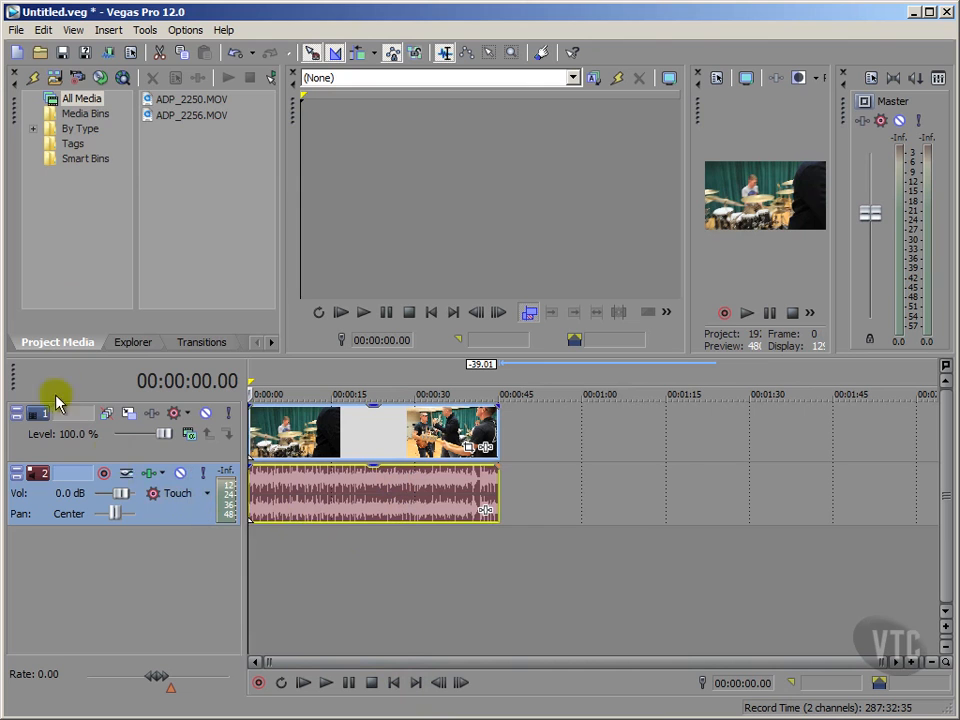
click(44, 30)
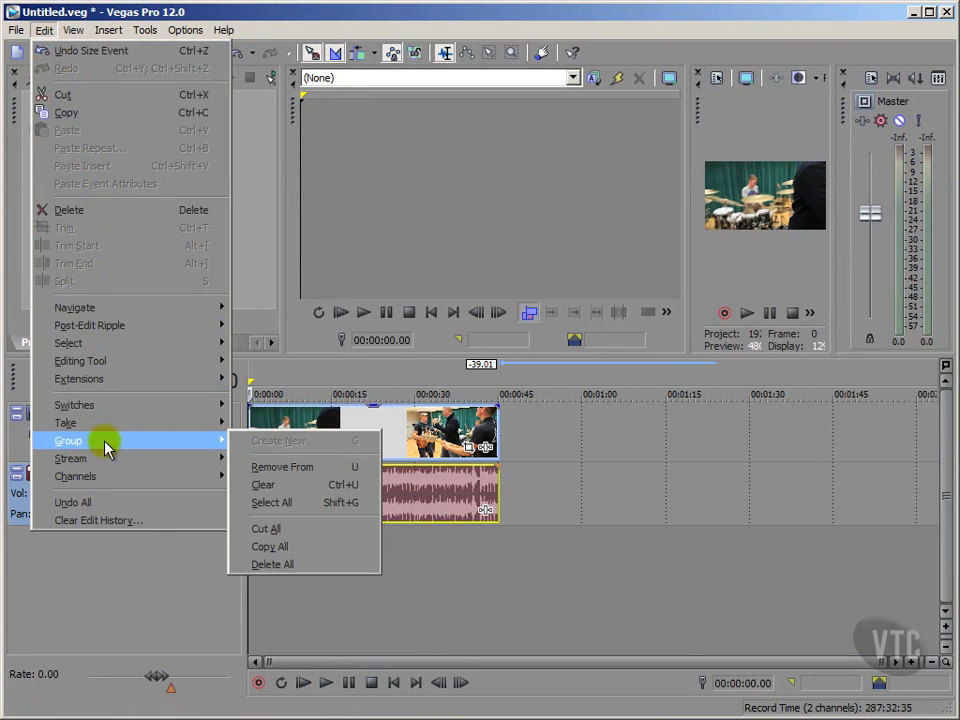
mouse_move(215, 441)
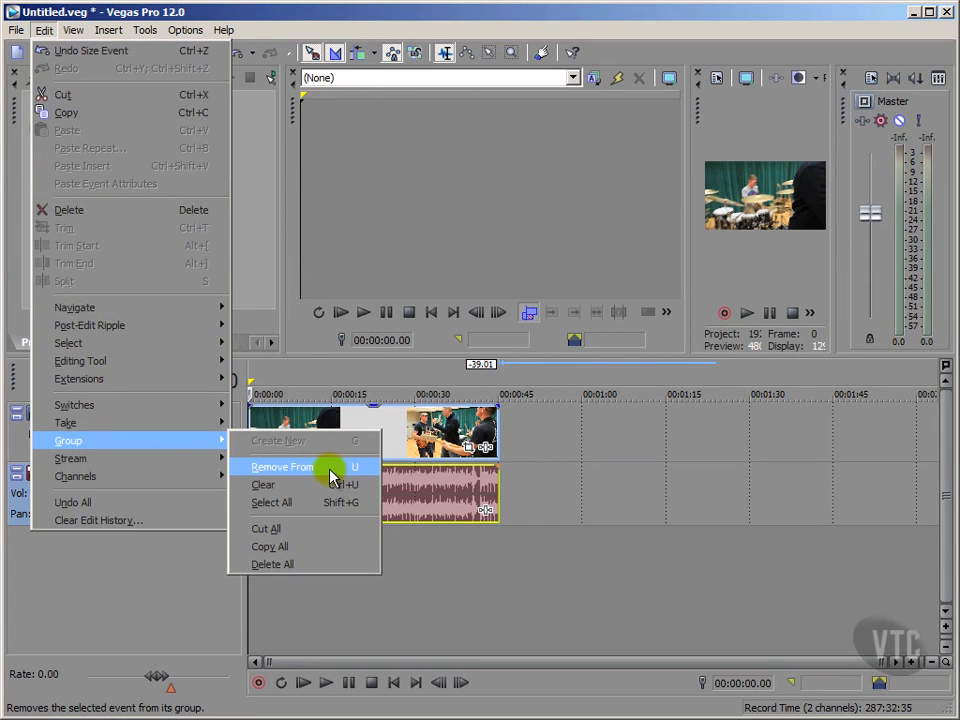
click(258, 487)
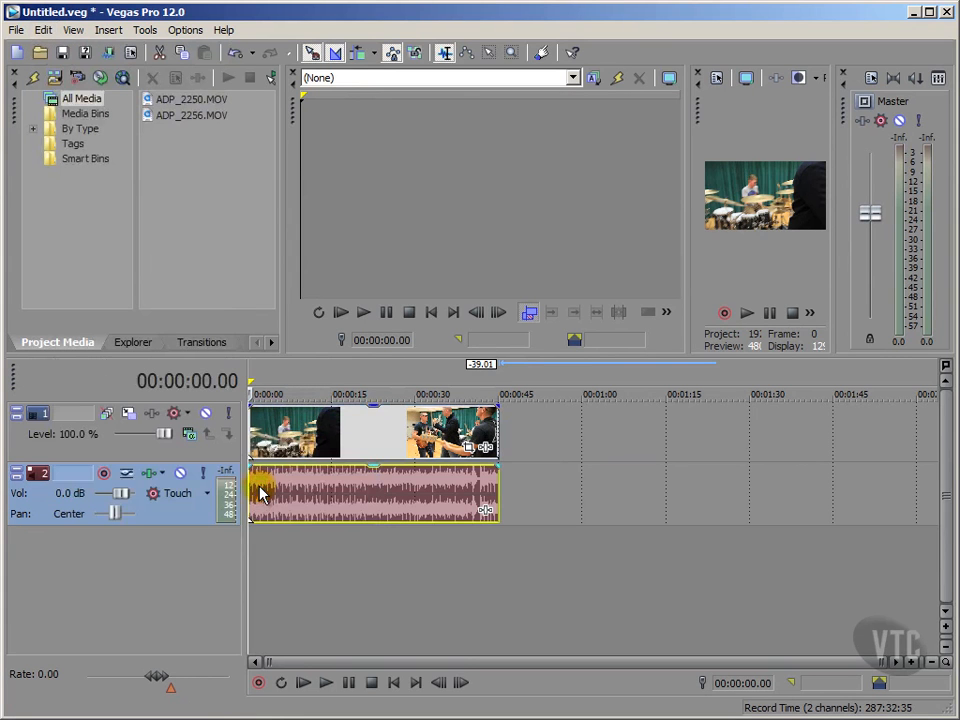
click(527, 585)
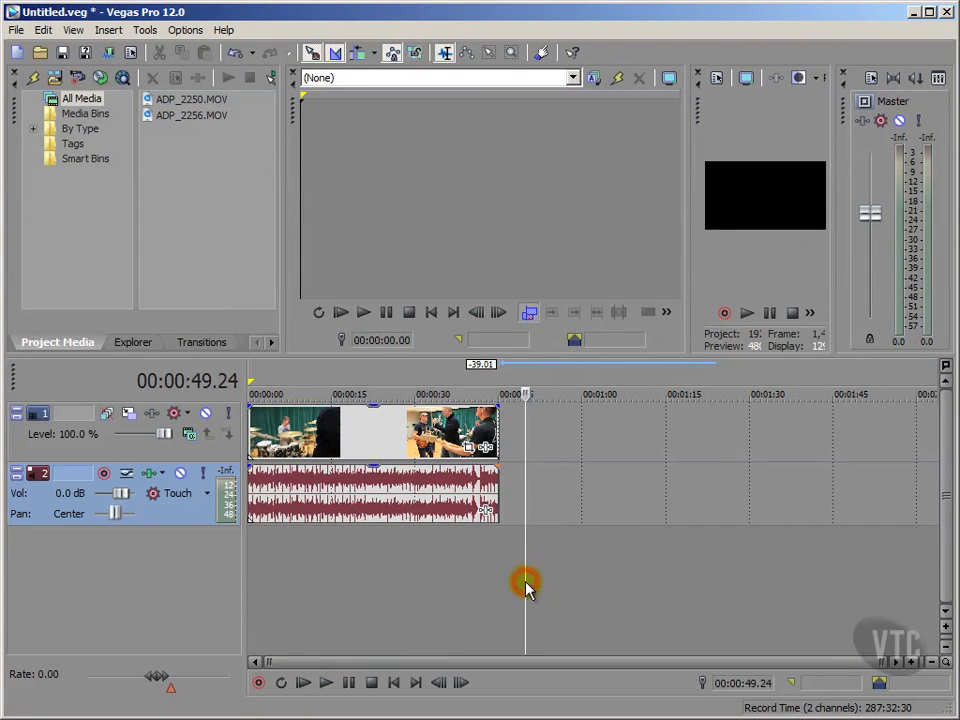
click(392, 684)
- Move the audio event about 13 seconds and the video event about 4 seconds later independently, and return both to the timeline start
drag(272, 490, 360, 500)
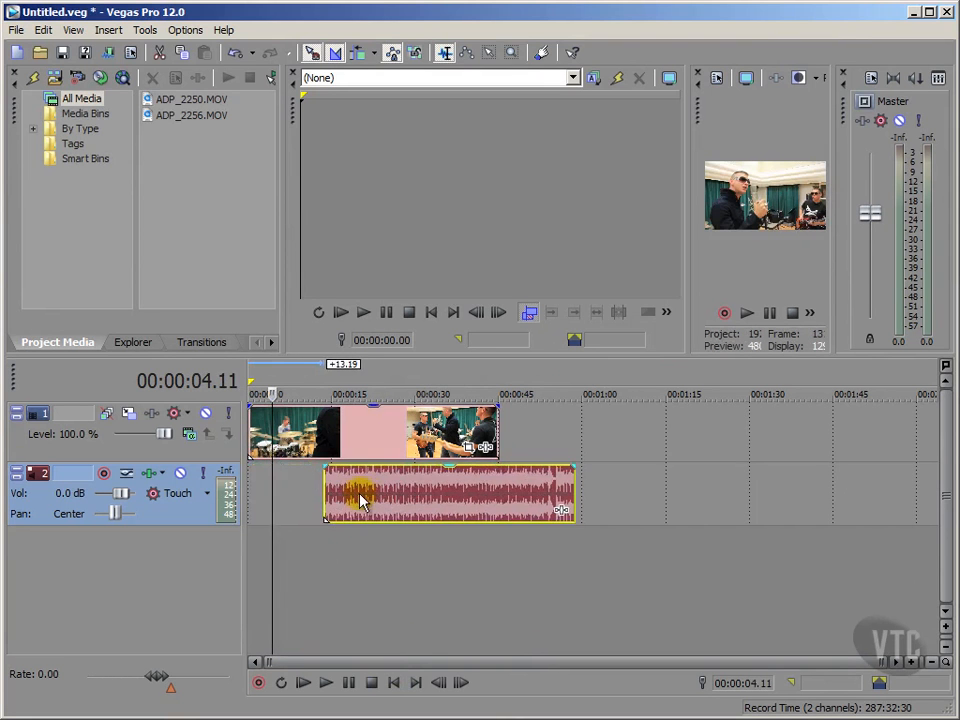
mouse_move(323, 437)
mouse_down()
mouse_move(347, 437)
mouse_move(353, 471)
mouse_move(296, 484)
mouse_move(284, 476)
mouse_move(320, 440)
mouse_move(304, 440)
mouse_up()
click(393, 682)
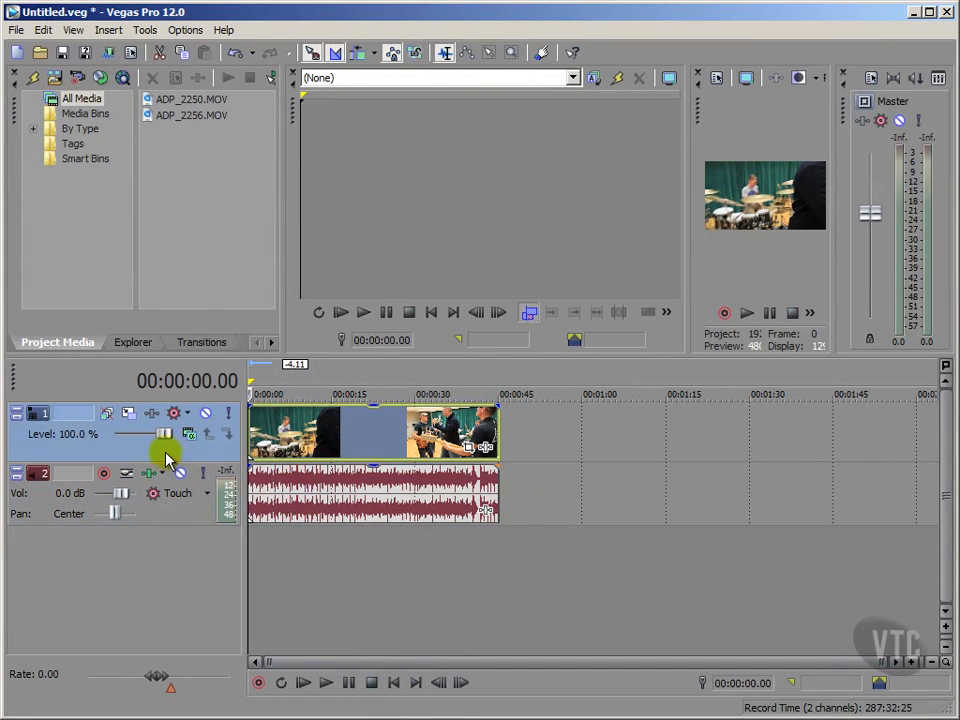
- Undo all the event moves and the removal of the audio event from its group
click(44, 30)
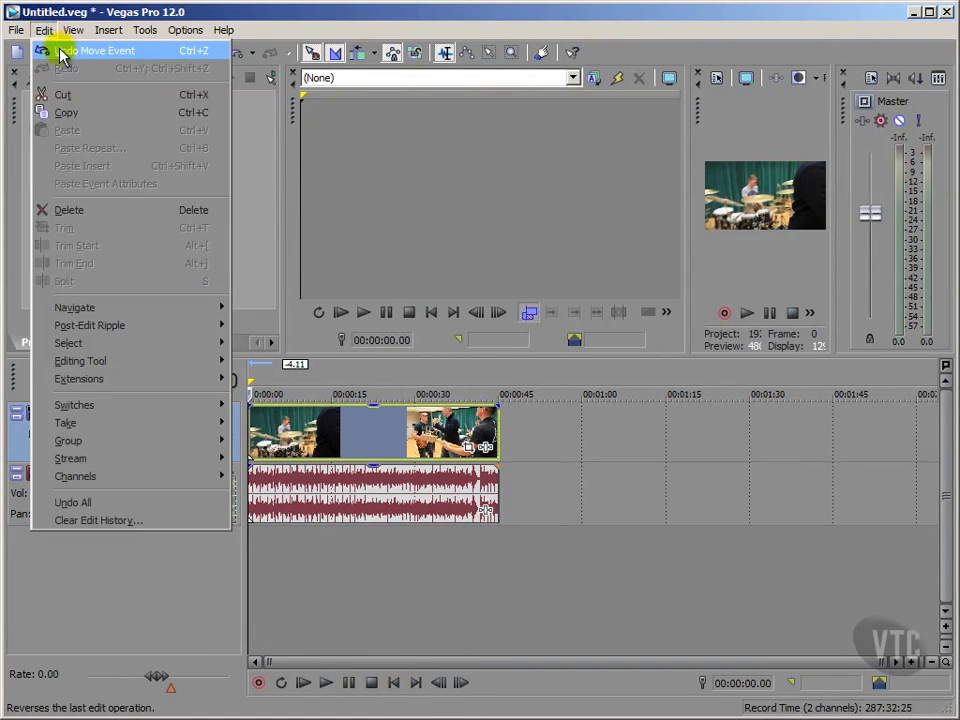
click(60, 50)
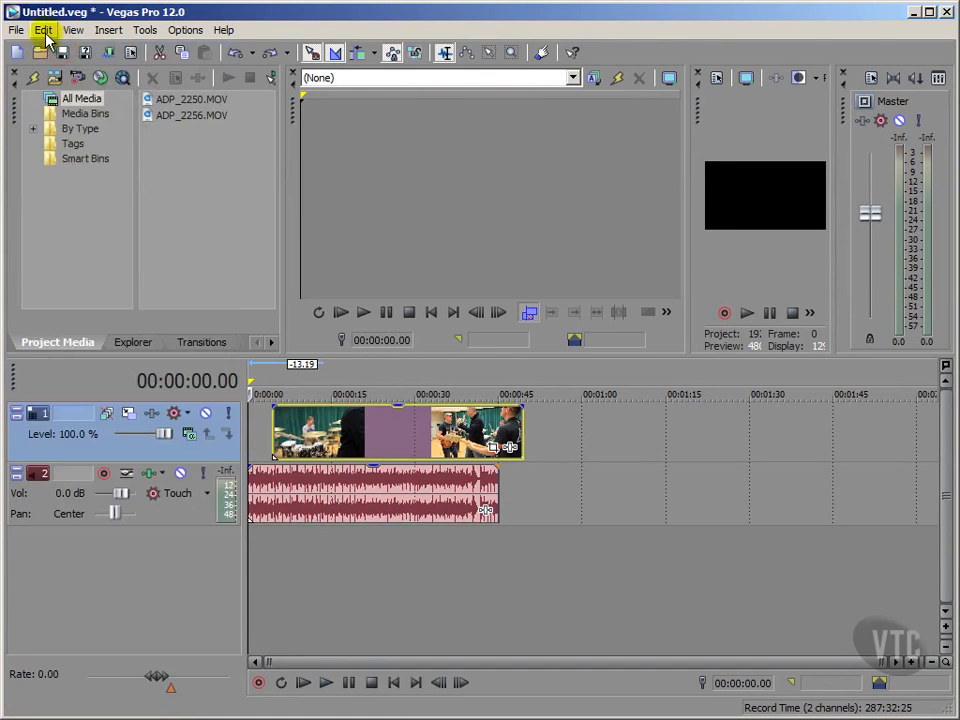
click(44, 30)
click(60, 50)
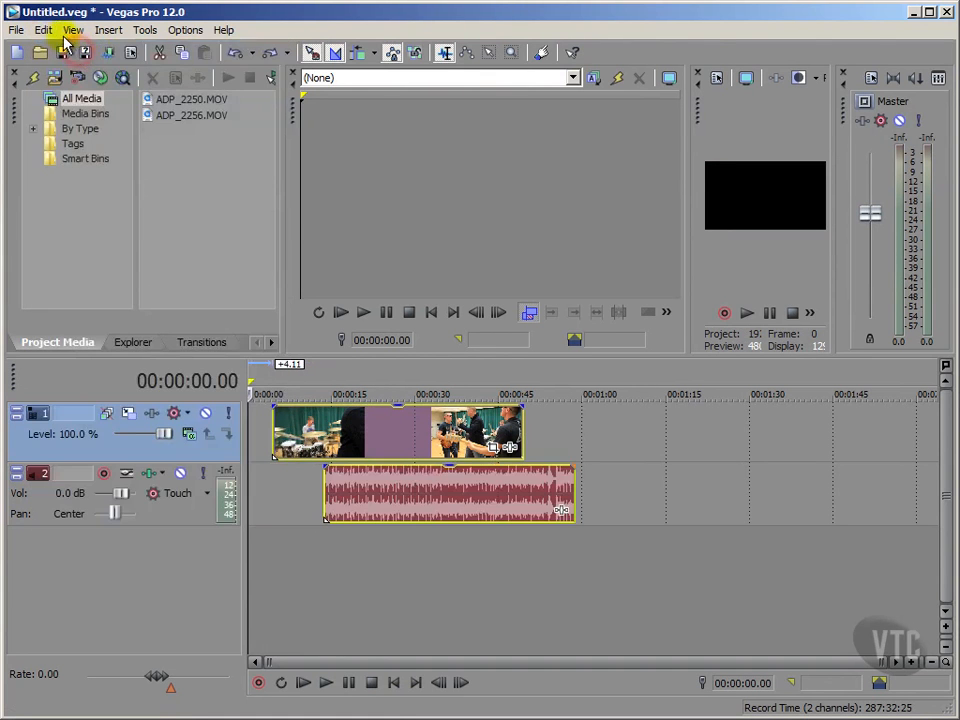
click(42, 30)
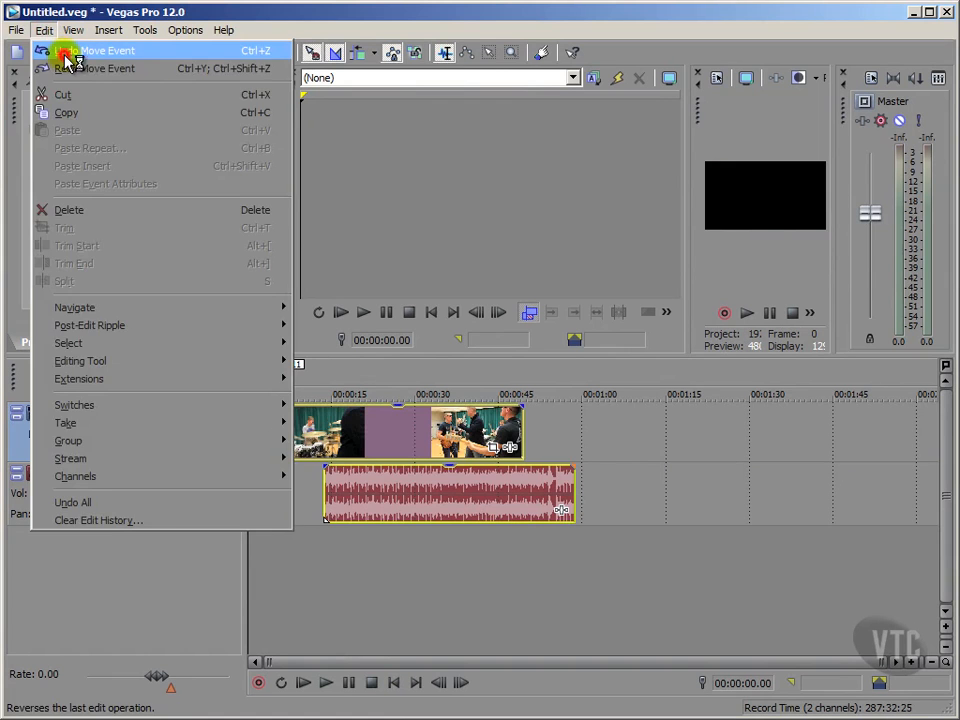
click(58, 51)
click(42, 31)
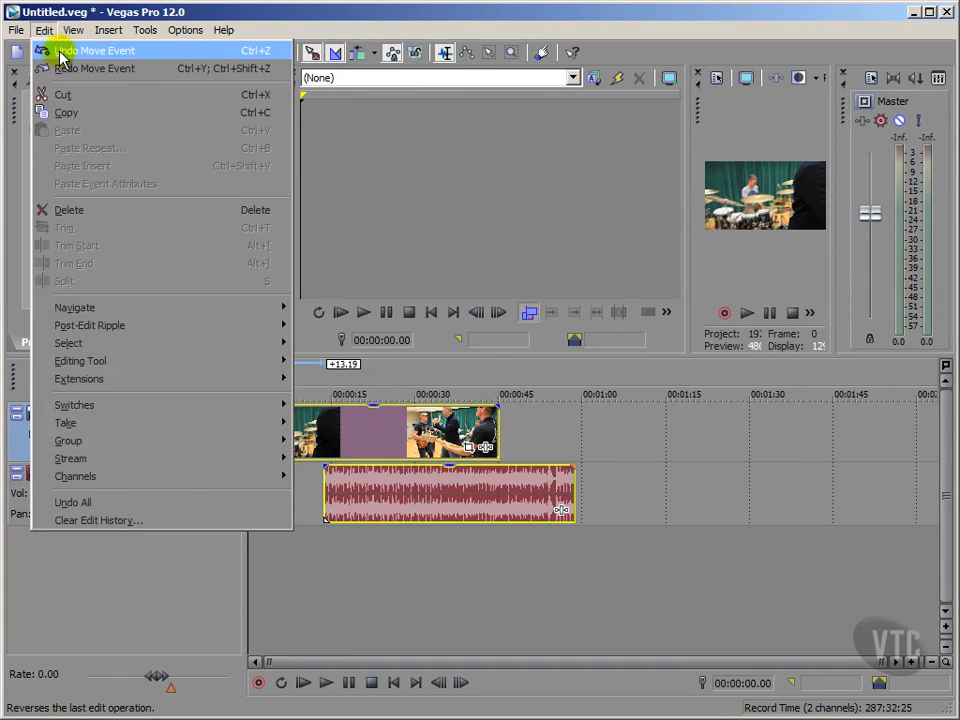
click(58, 50)
click(43, 30)
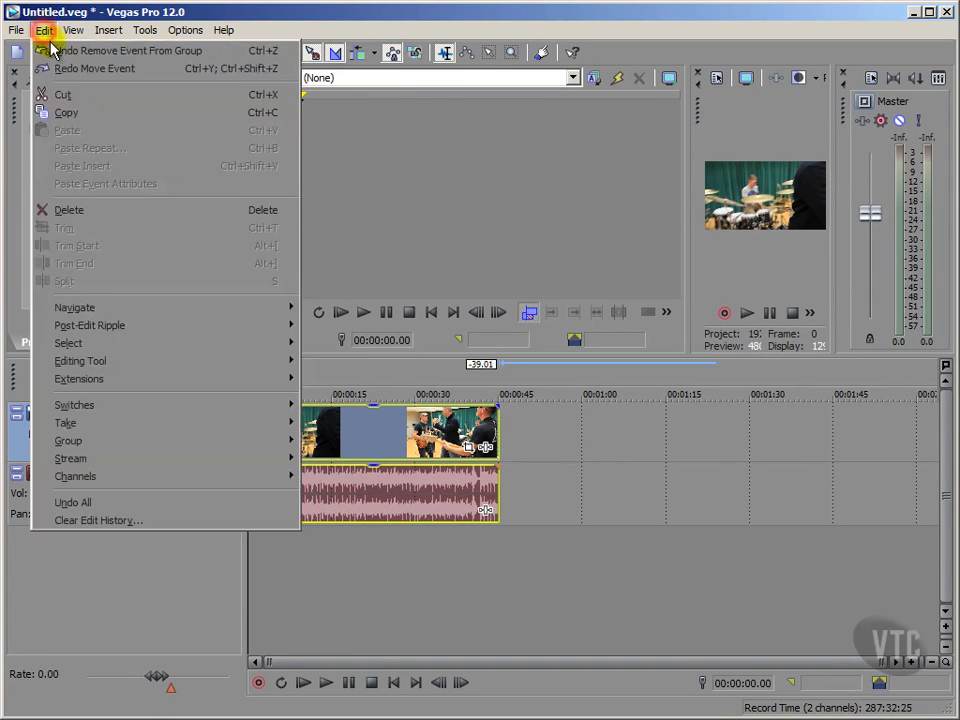
click(100, 52)
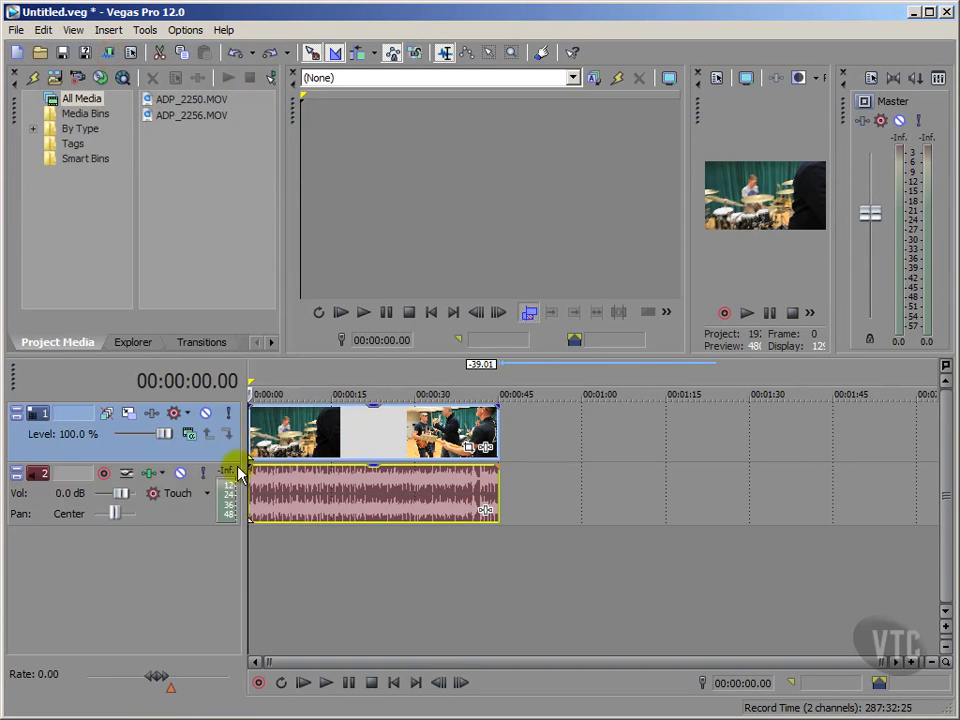
- Move the regrouped video and audio events together along the timeline and bring them back to the start
click(224, 566)
click(300, 557)
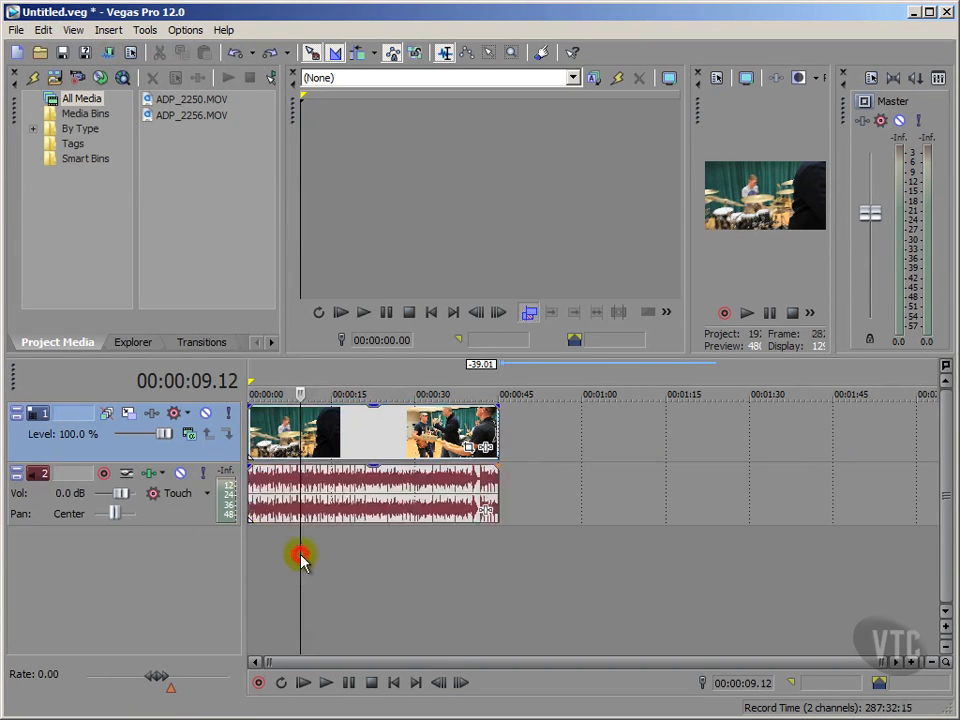
click(347, 437)
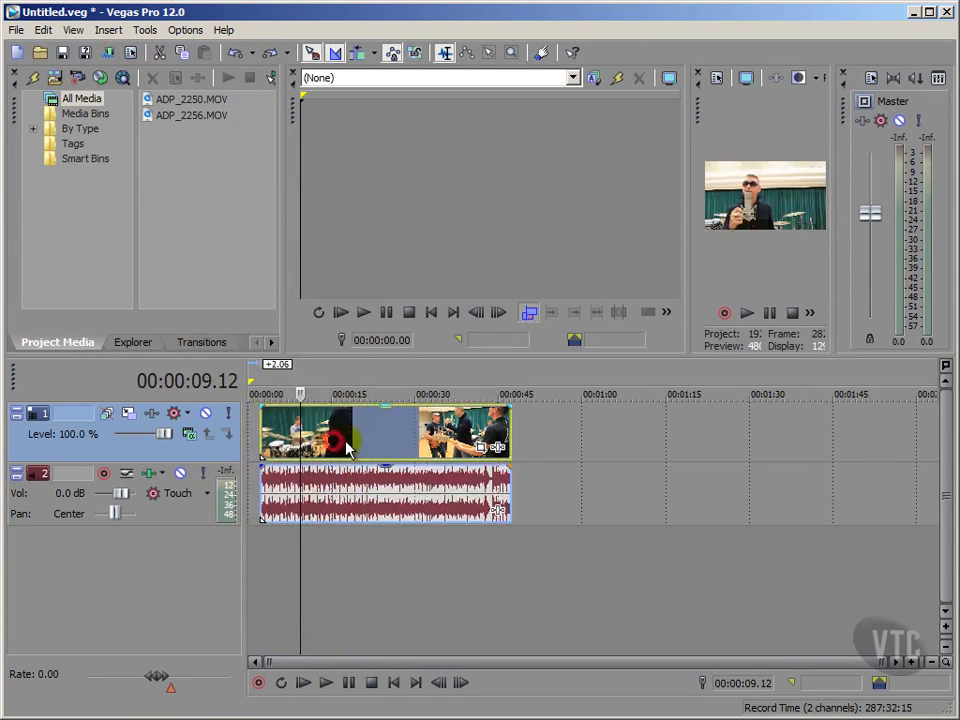
click(393, 682)
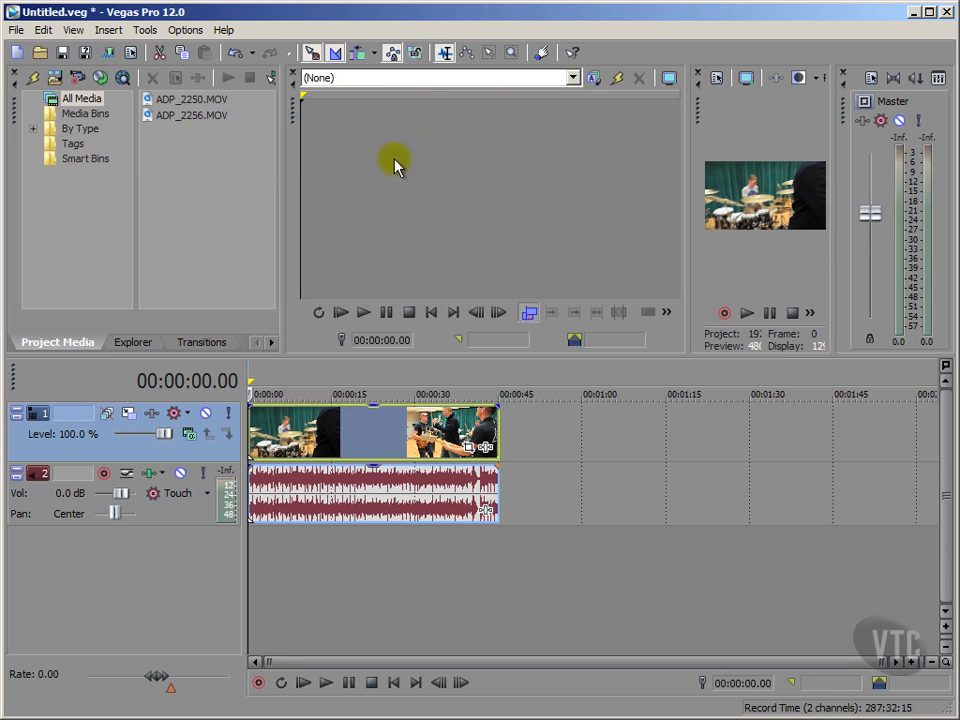
- Select the video event, turn on Ignore Event Grouping and return the playhead to the start
click(326, 430)
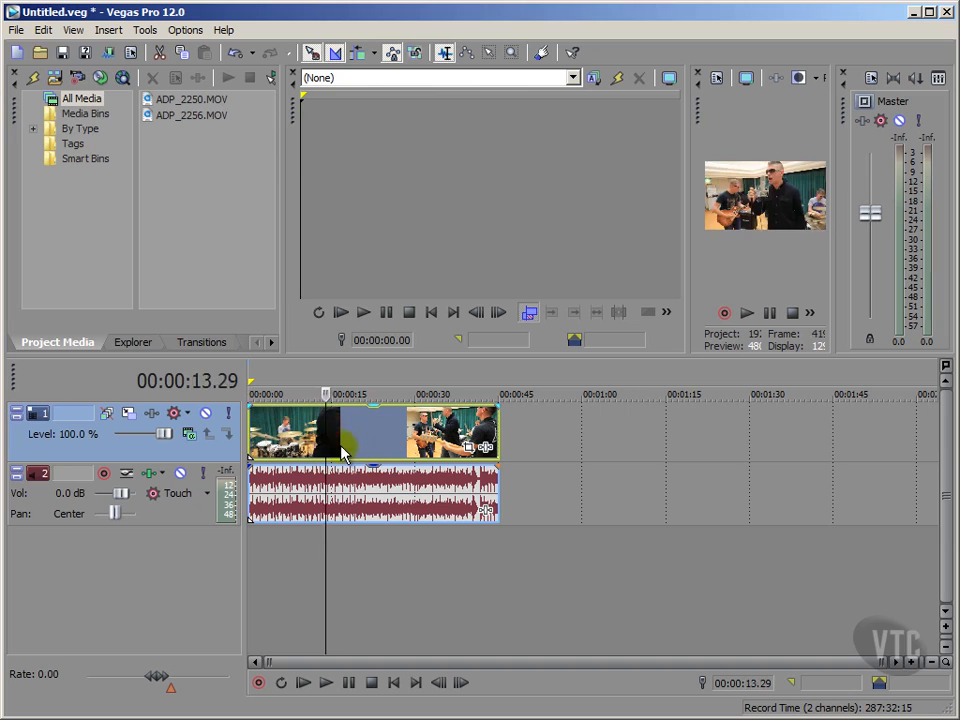
click(415, 53)
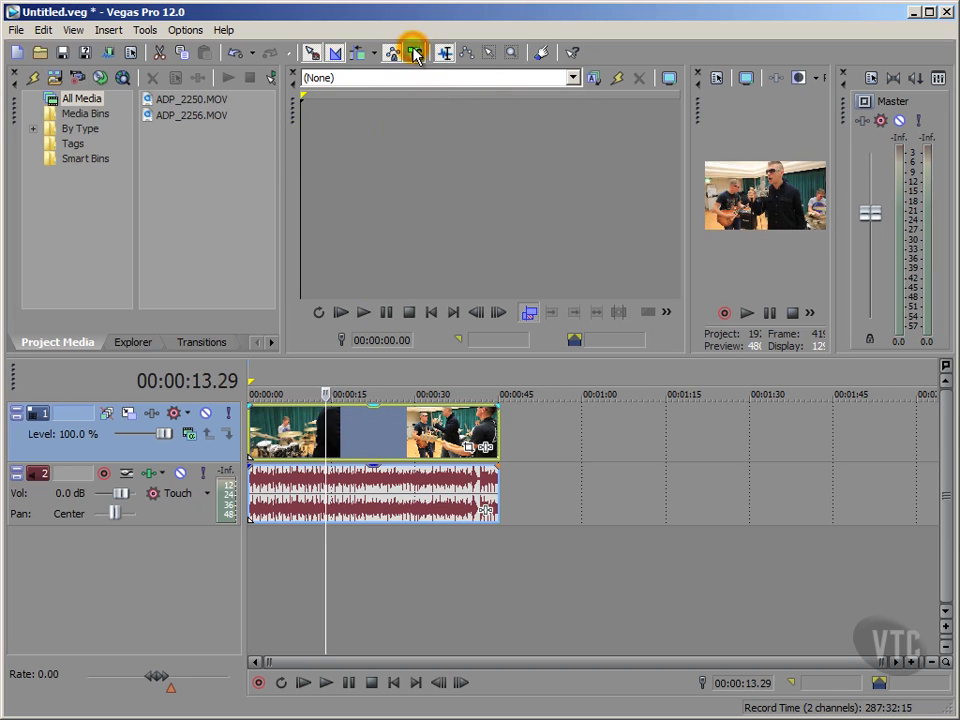
click(393, 684)
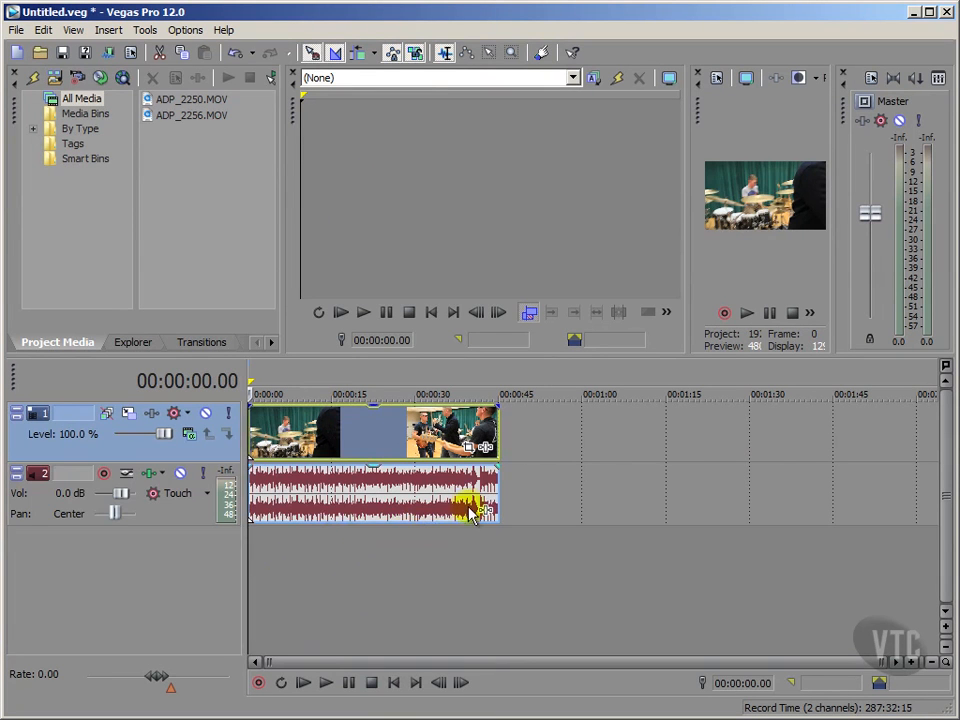
- Trim the audio event's end back about 19 seconds and the video event's end back about 5 seconds
drag(491, 480, 381, 487)
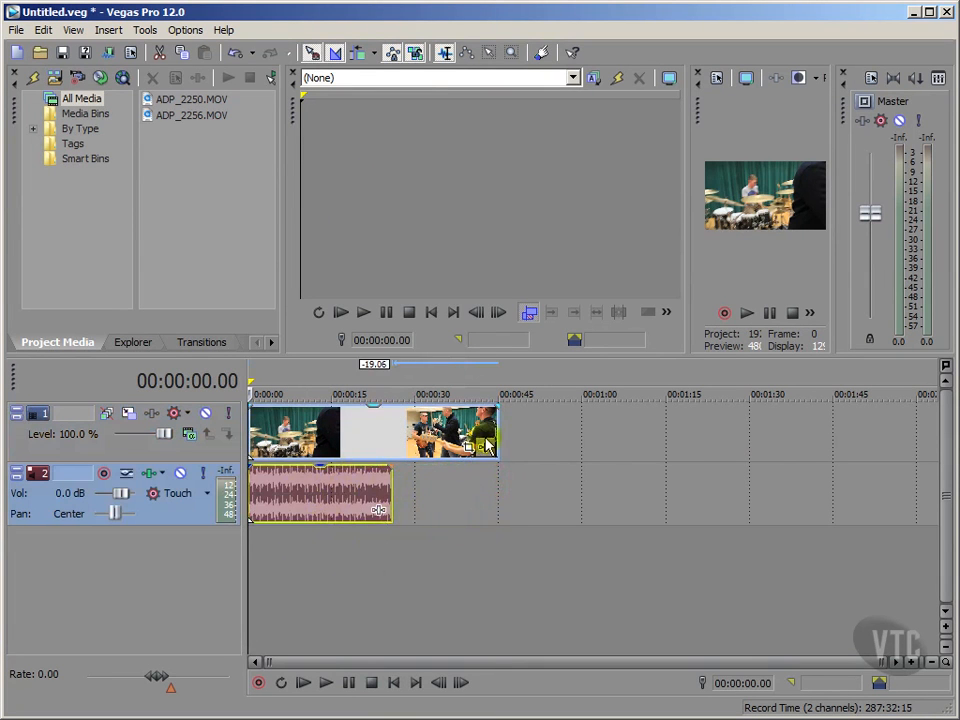
drag(497, 420, 469, 424)
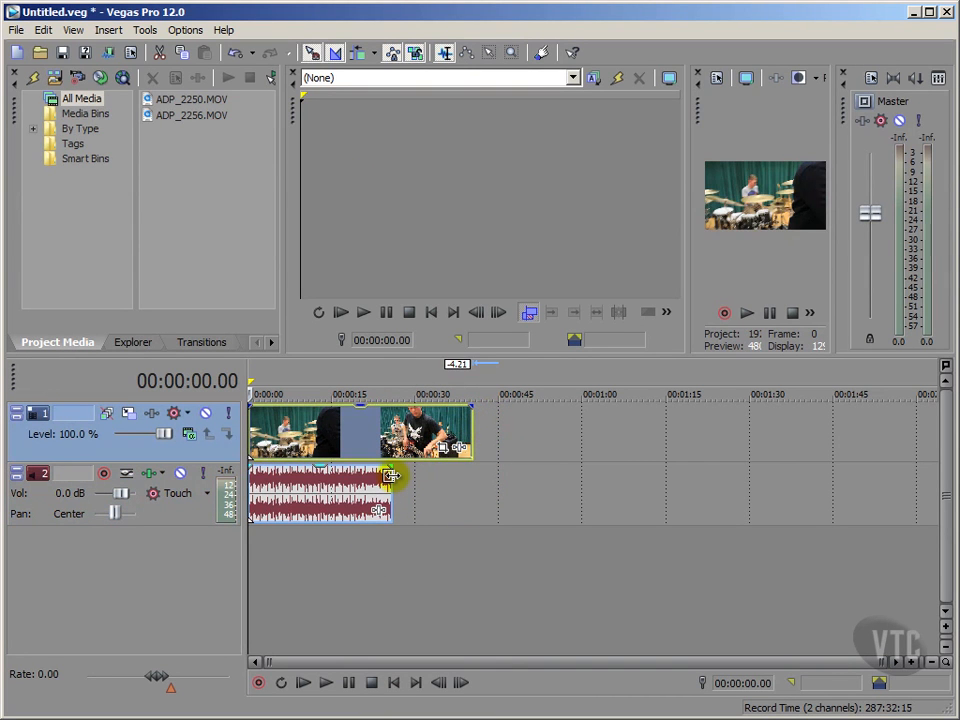
- Extend the audio event's end past the video event's end, to about 53 seconds on the timeline
drag(392, 476, 464, 483)
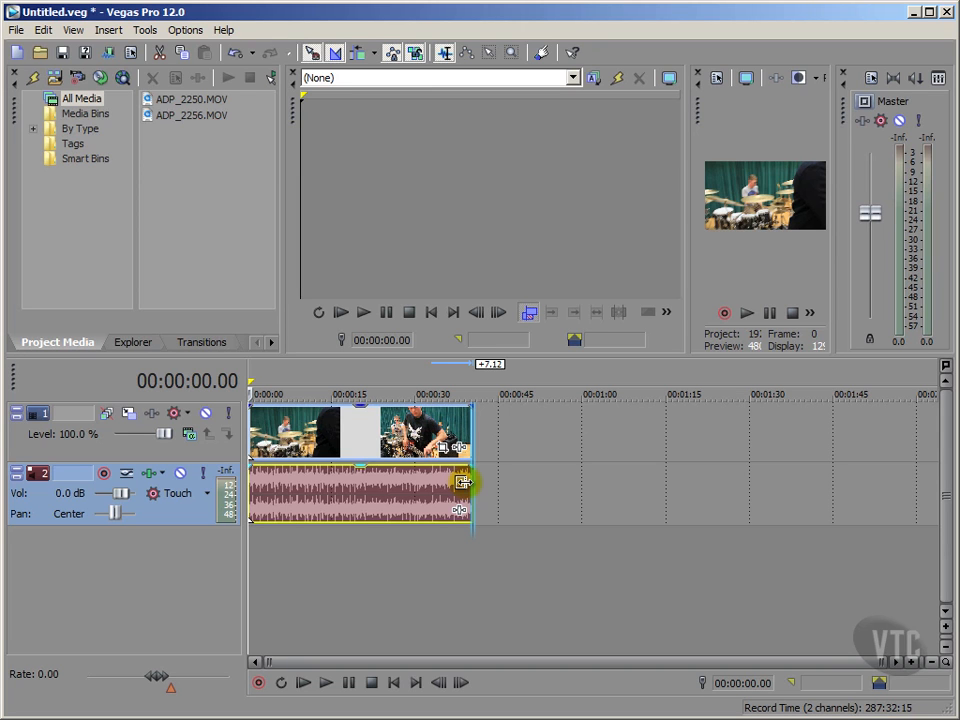
drag(463, 483, 537, 508)
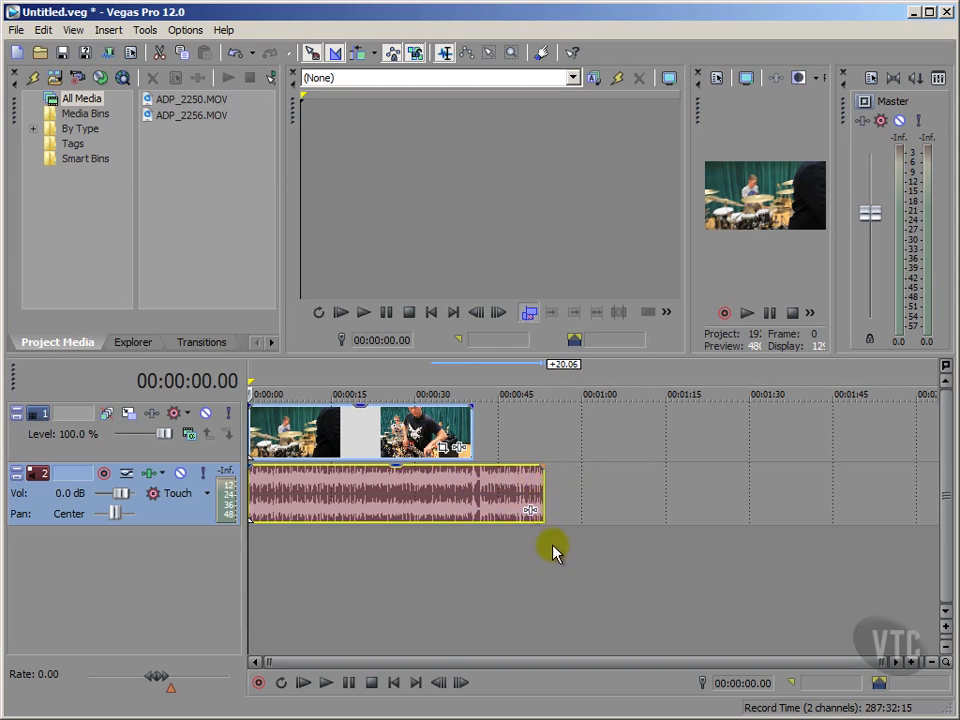
- Turn off Ignore Event Grouping and trim the grouped audio and video events together to end at about 37 seconds
click(414, 55)
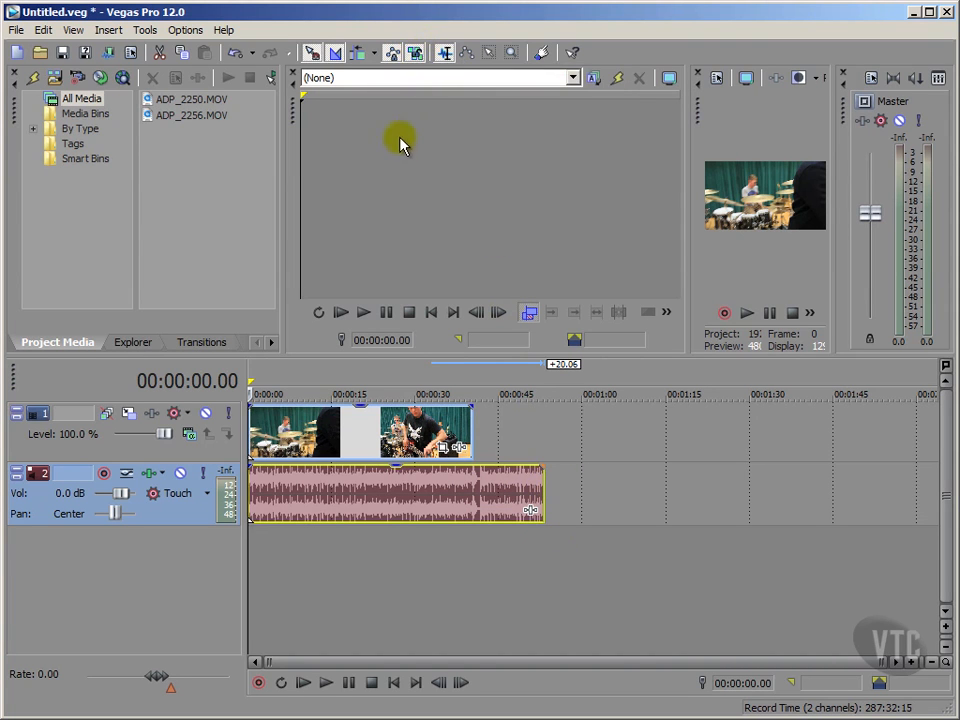
click(415, 56)
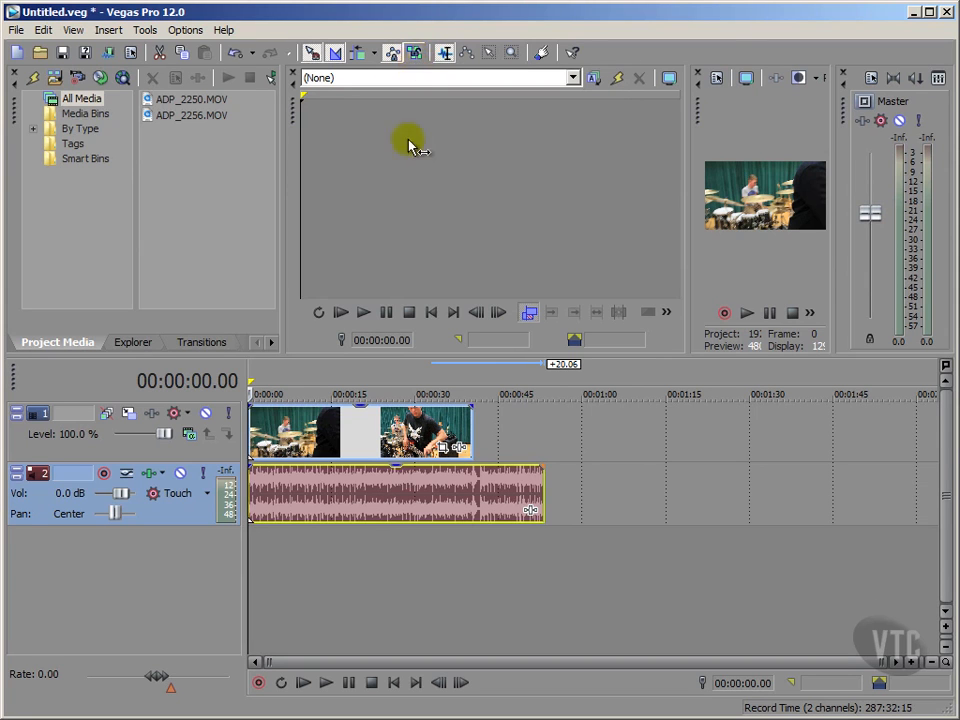
click(390, 556)
click(400, 684)
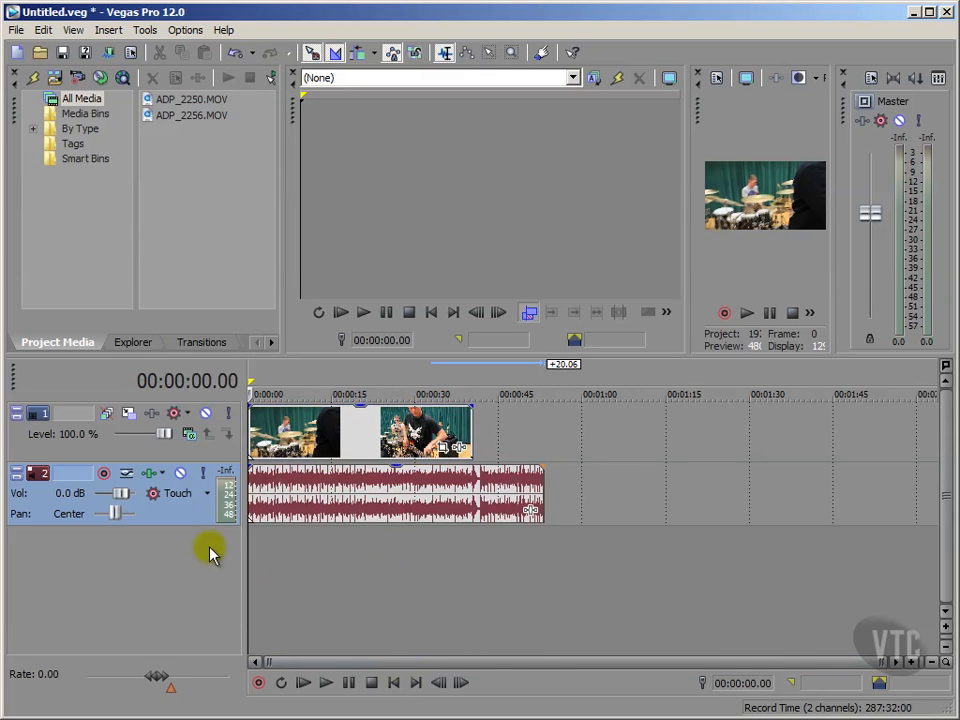
drag(537, 492, 450, 489)
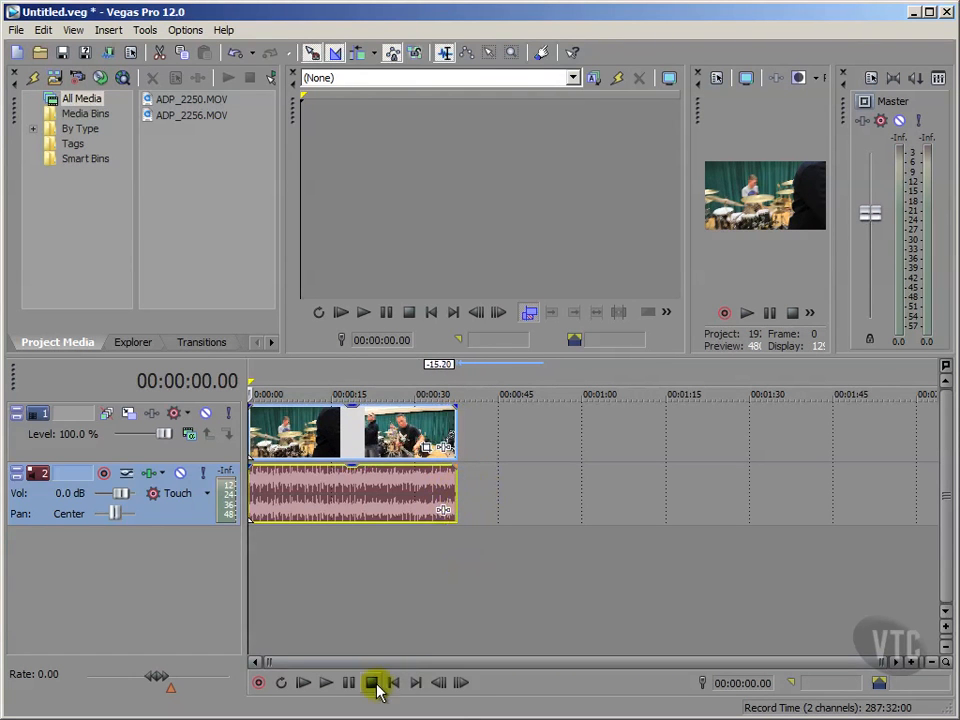
- Delete the grouped video and audio events from the timeline and return the playhead to the start
click(199, 420)
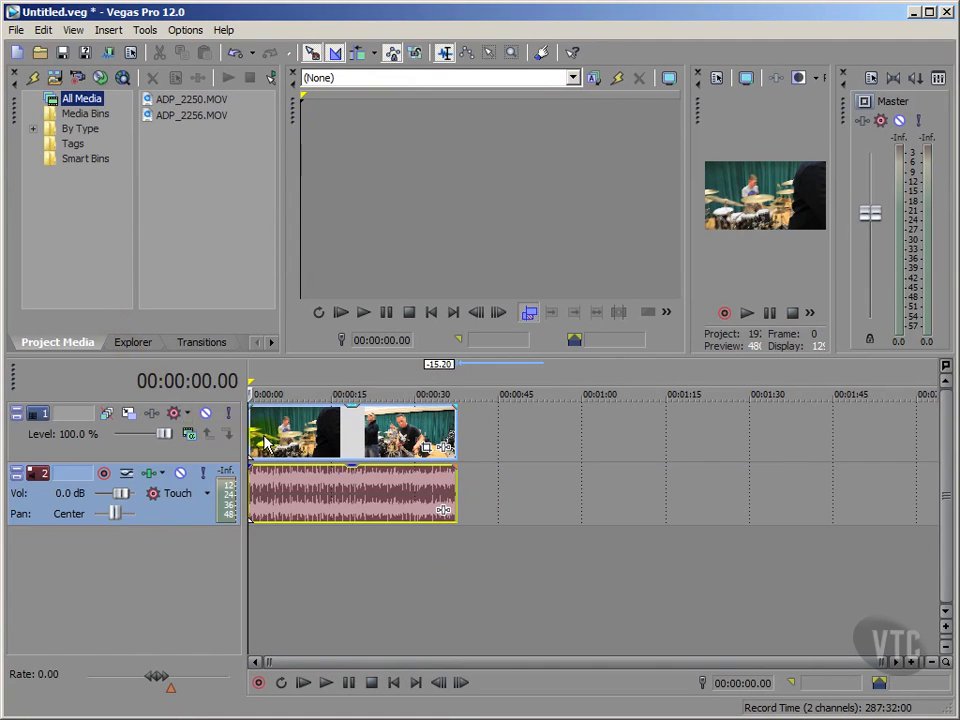
key(space)
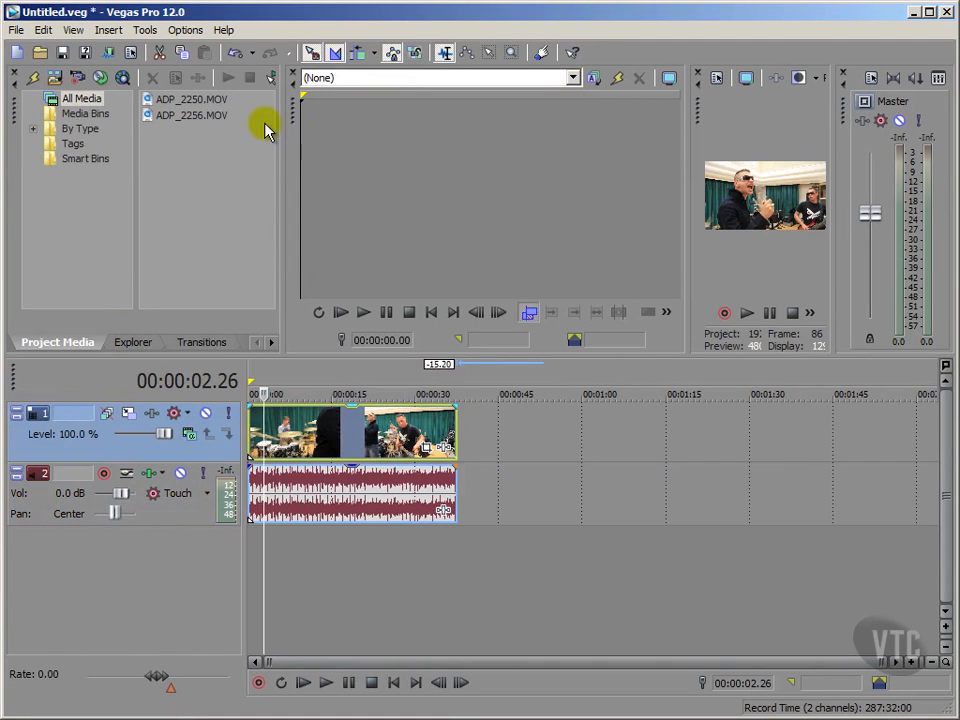
key(Delete)
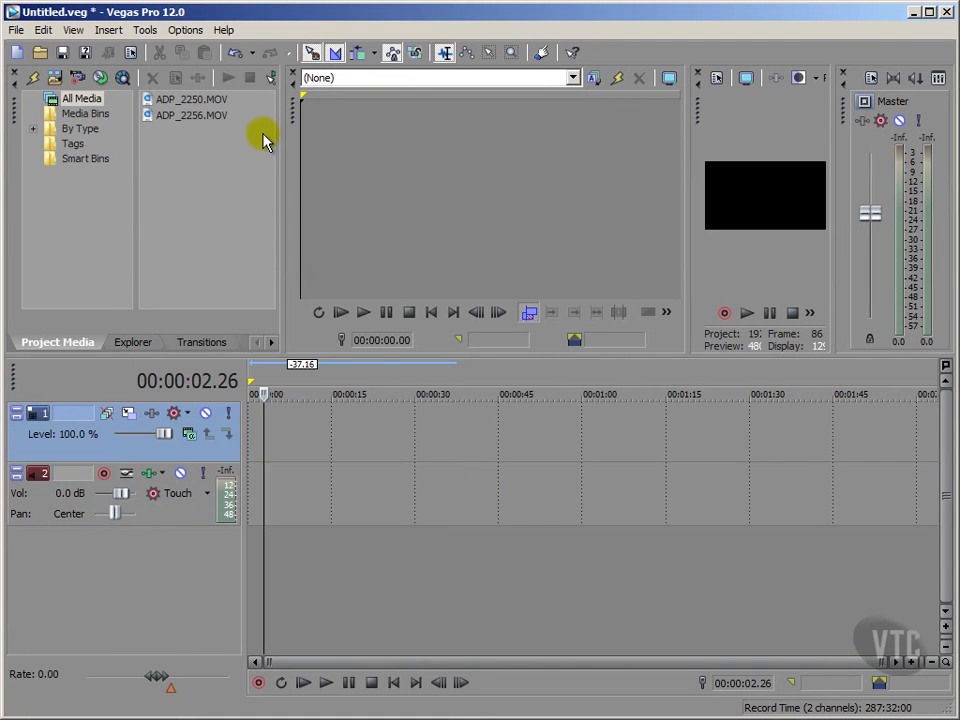
click(394, 682)
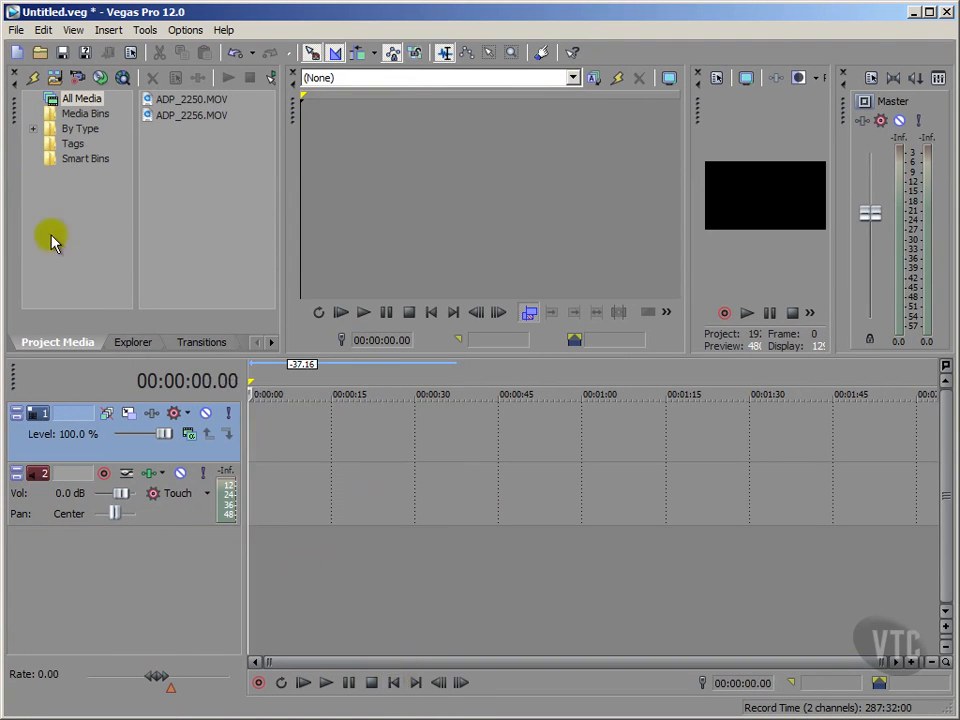
- Save the project with its emptied timeline
click(64, 96)
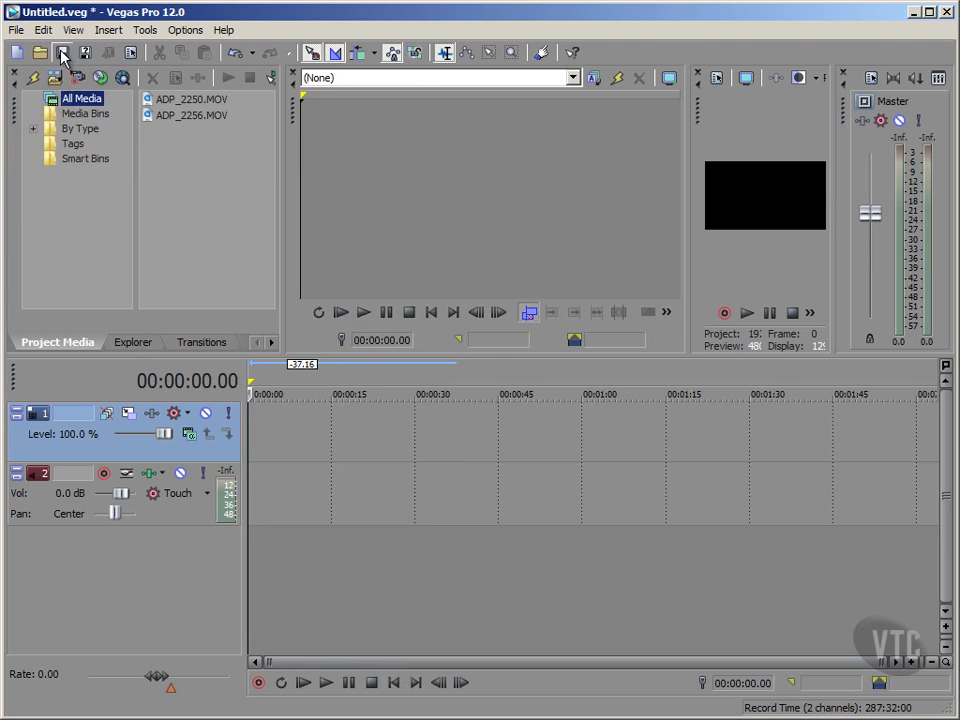
click(62, 52)
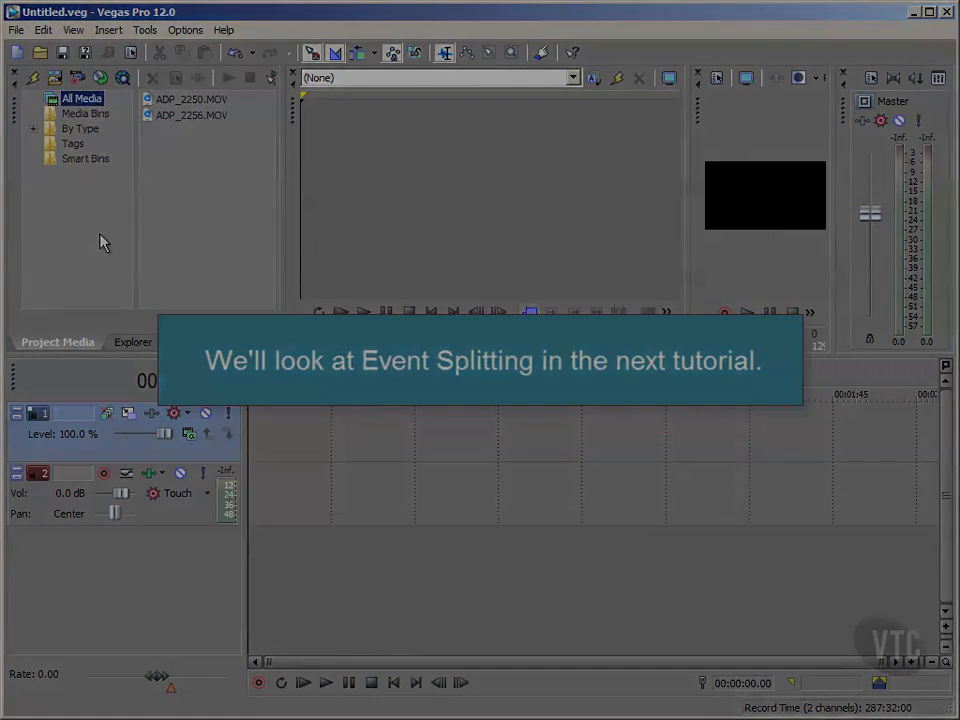